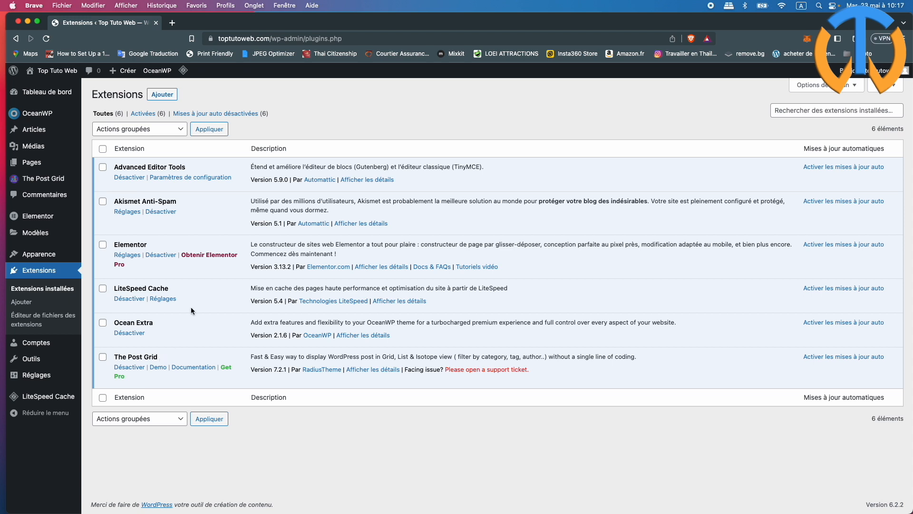
Search the plugin directory for "essentials addons", then install and activate Essential Addons for Elementor
{"action": "left_click", "coordinate": [163, 97]}
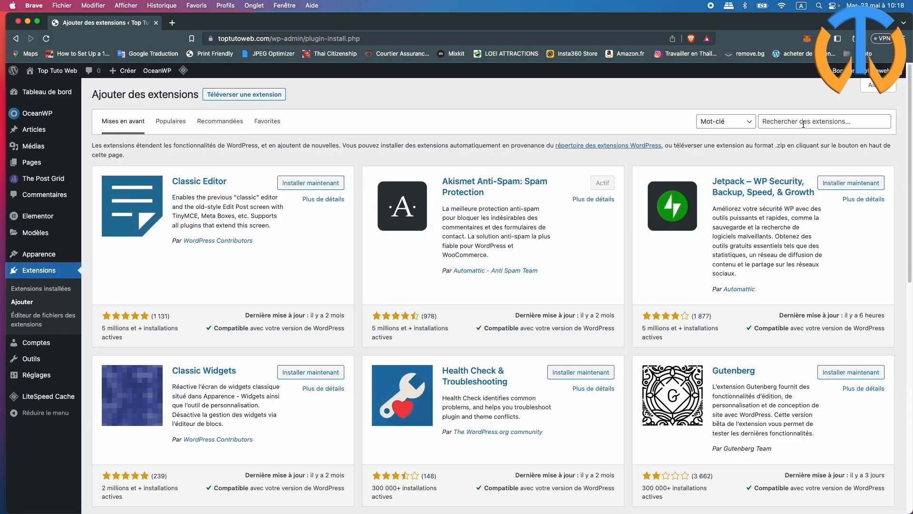
{"action": "left_click", "coordinate": [803, 121]}
{"action": "type", "text": "essentials addons"}
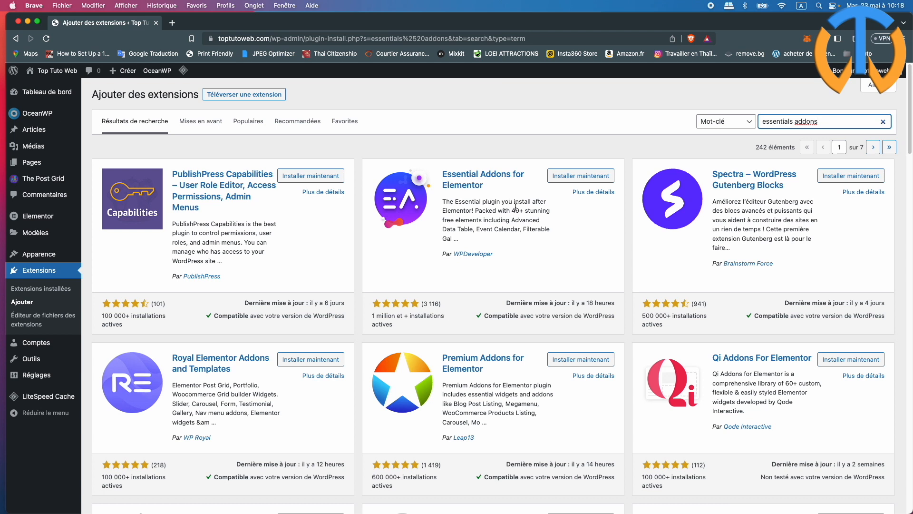
{"action": "left_click", "coordinate": [580, 177]}
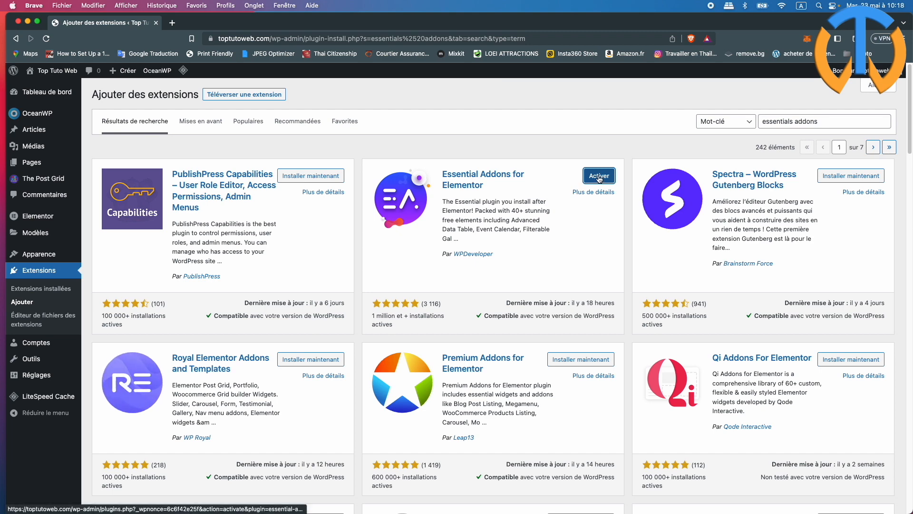
{"action": "left_click", "coordinate": [599, 176]}
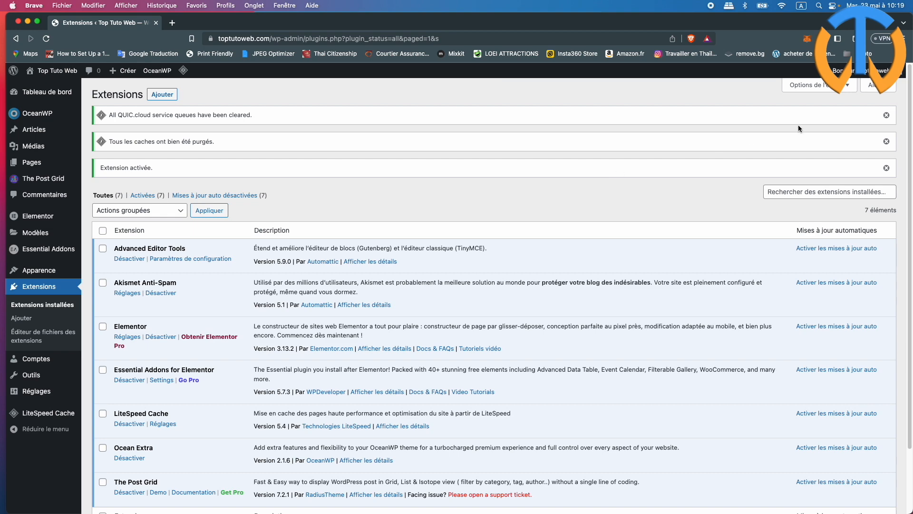
Dismiss the three notices above the list of installed plugins
{"action": "left_click", "coordinate": [886, 115]}
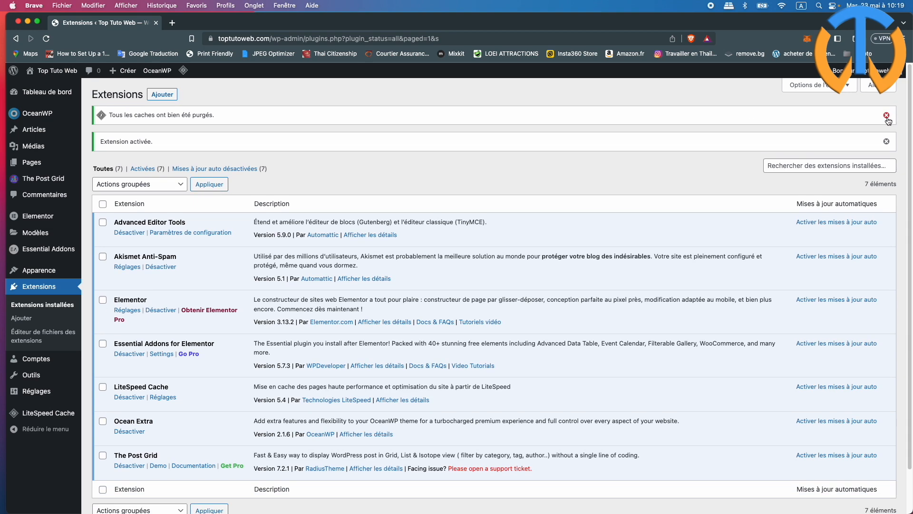
{"action": "left_click", "coordinate": [888, 117]}
{"action": "left_click", "coordinate": [887, 117]}
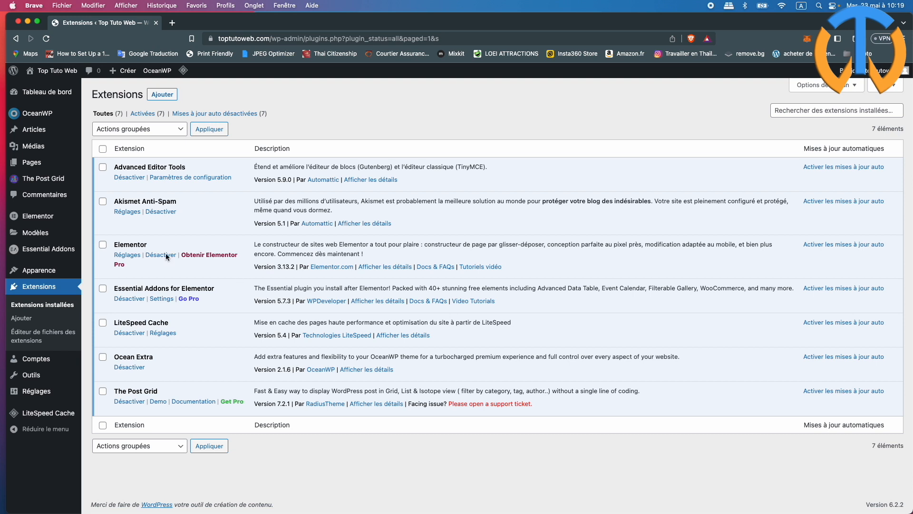
In the Essential Addons element settings, disable all elements globally, enable them all again, and save the settings
{"action": "left_click", "coordinate": [40, 249]}
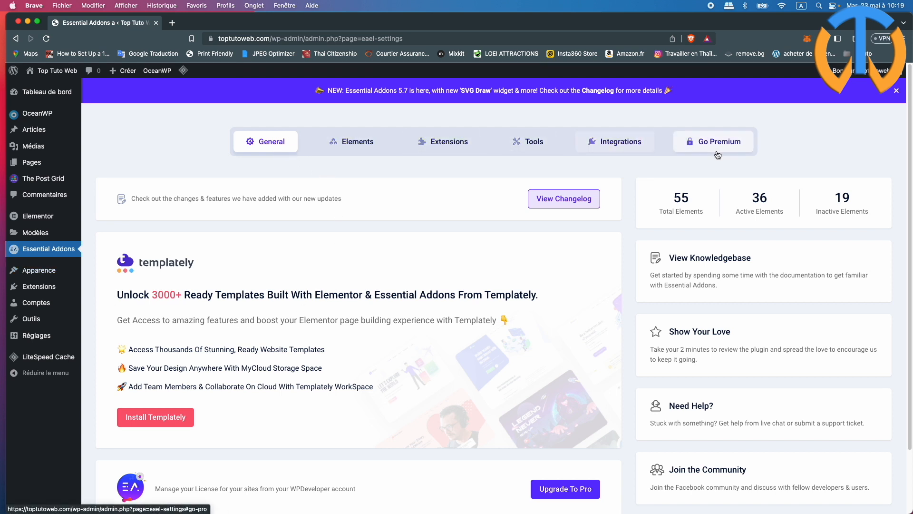
{"action": "left_click", "coordinate": [352, 146]}
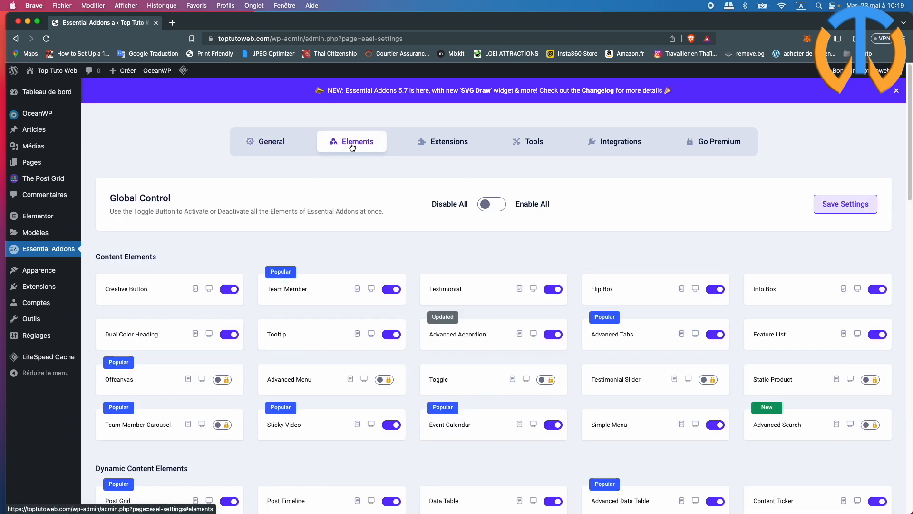
{"action": "left_click", "coordinate": [485, 204]}
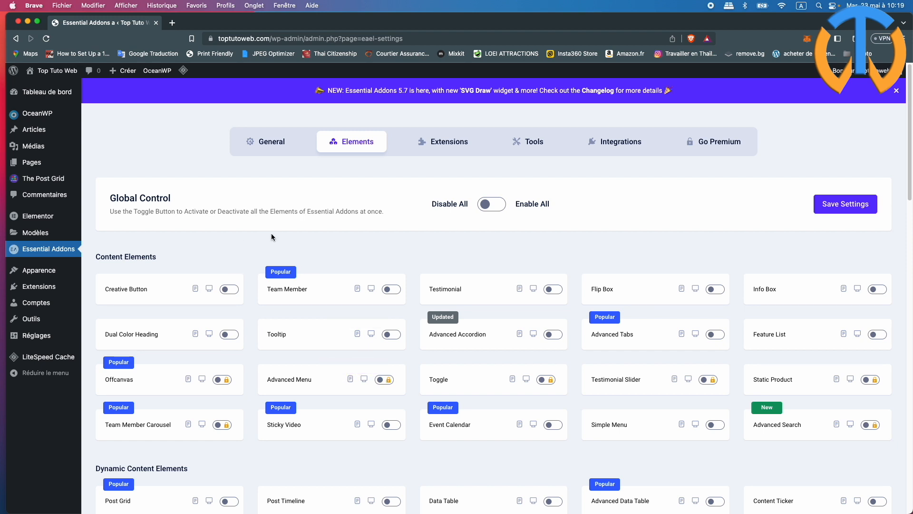
{"action": "left_click", "coordinate": [505, 207]}
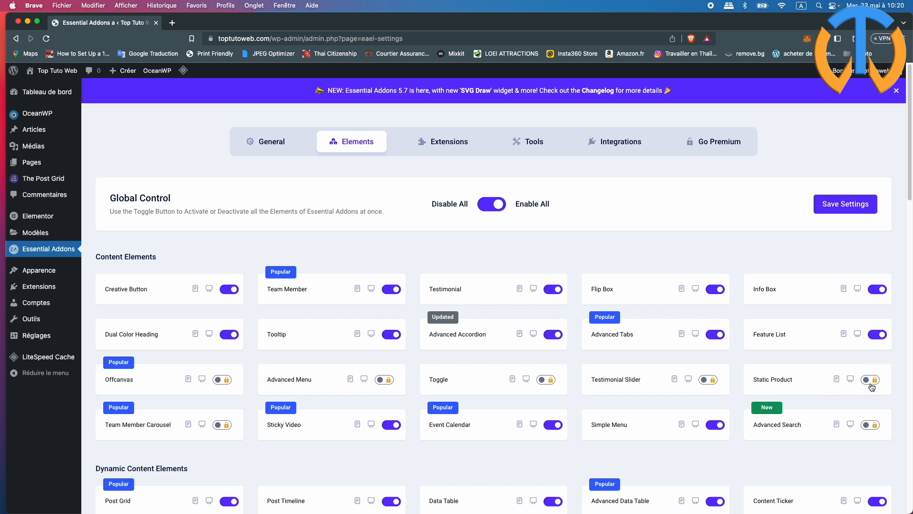
{"action": "left_click", "coordinate": [839, 209]}
Examine the full list of Essential Addons elements as well as its extensions, tools and integrations settings
{"action": "scroll", "coordinate": [228, 266], "scroll_direction": "down", "scroll_amount": 8}
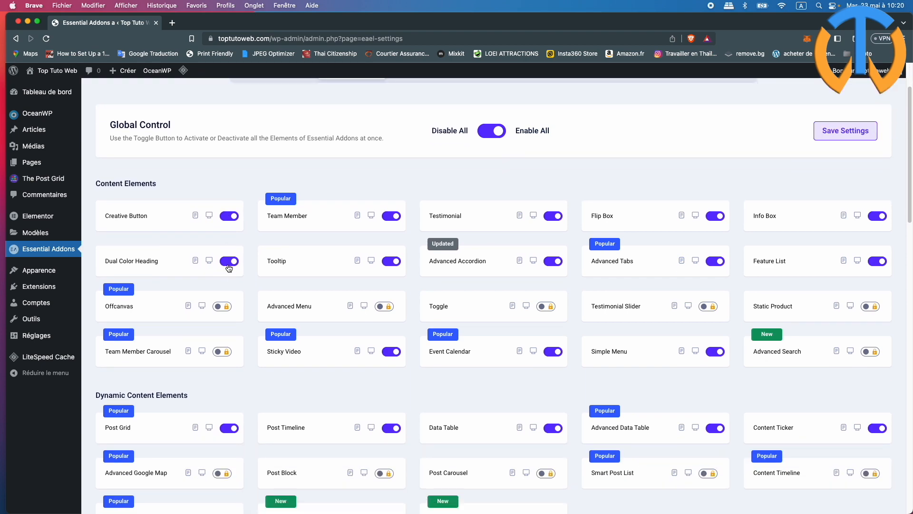
{"action": "scroll", "coordinate": [233, 278], "scroll_direction": "down", "scroll_amount": 10}
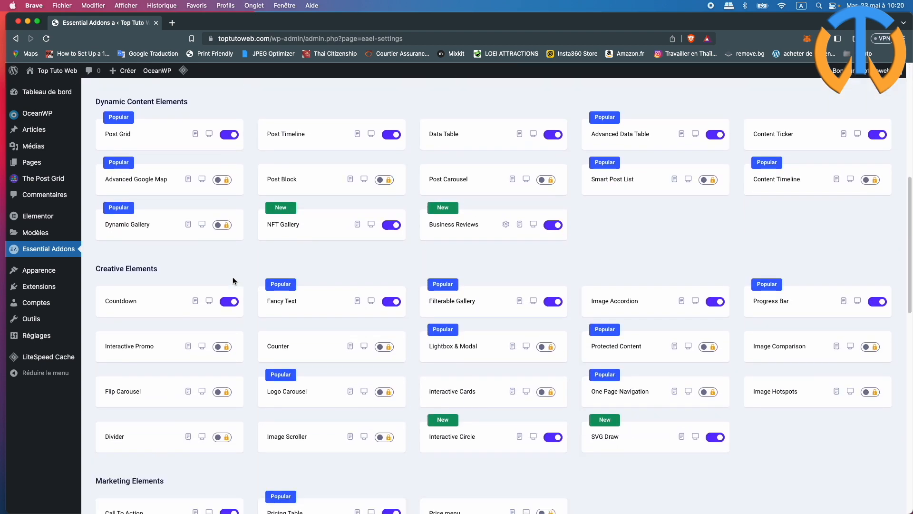
{"action": "scroll", "coordinate": [234, 280], "scroll_direction": "down", "scroll_amount": 6}
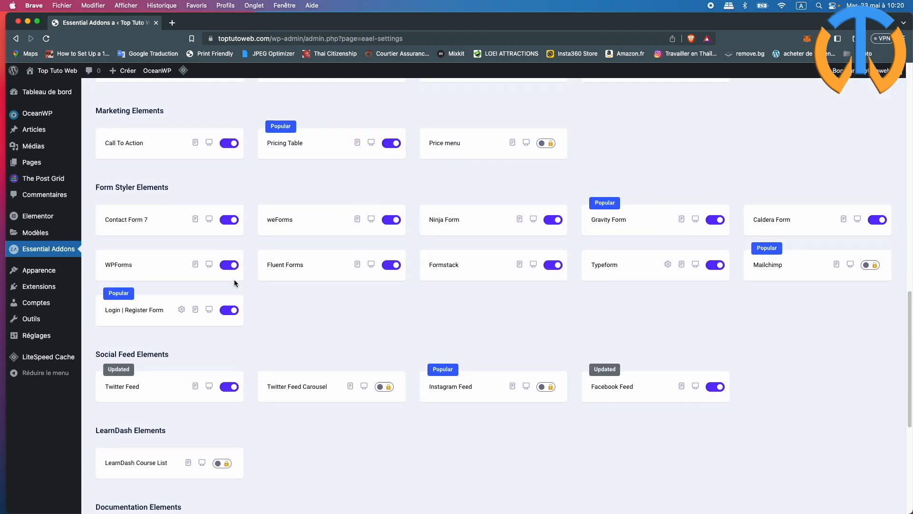
{"action": "scroll", "coordinate": [234, 279], "scroll_direction": "down", "scroll_amount": 2}
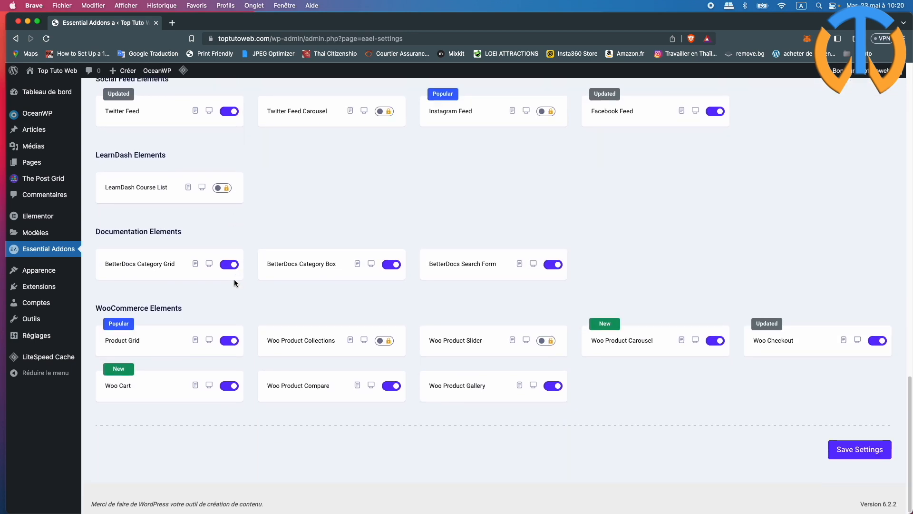
{"action": "scroll", "coordinate": [234, 280], "scroll_direction": "up", "scroll_amount": 20}
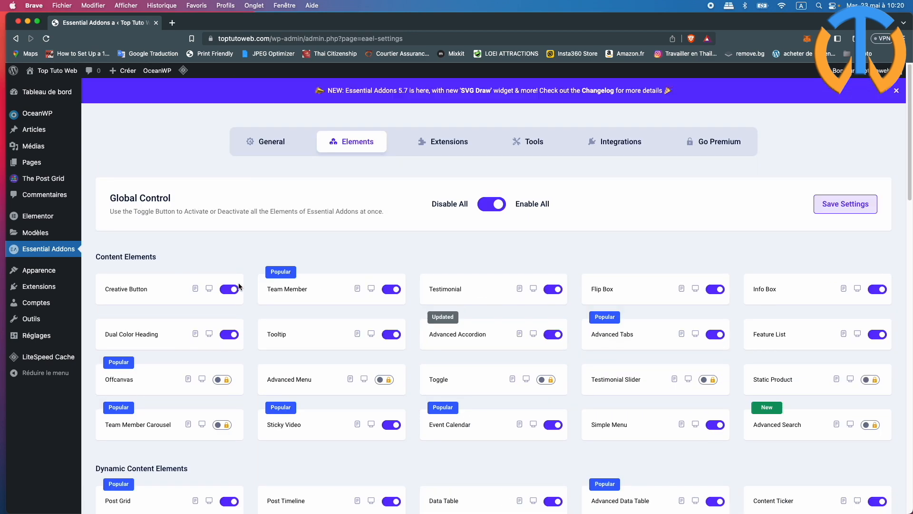
{"action": "left_click", "coordinate": [450, 149]}
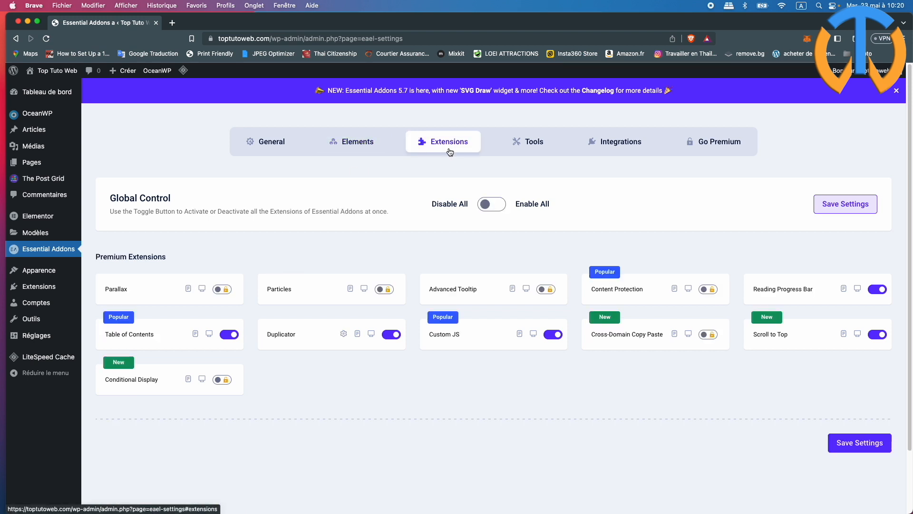
{"action": "left_click", "coordinate": [539, 142]}
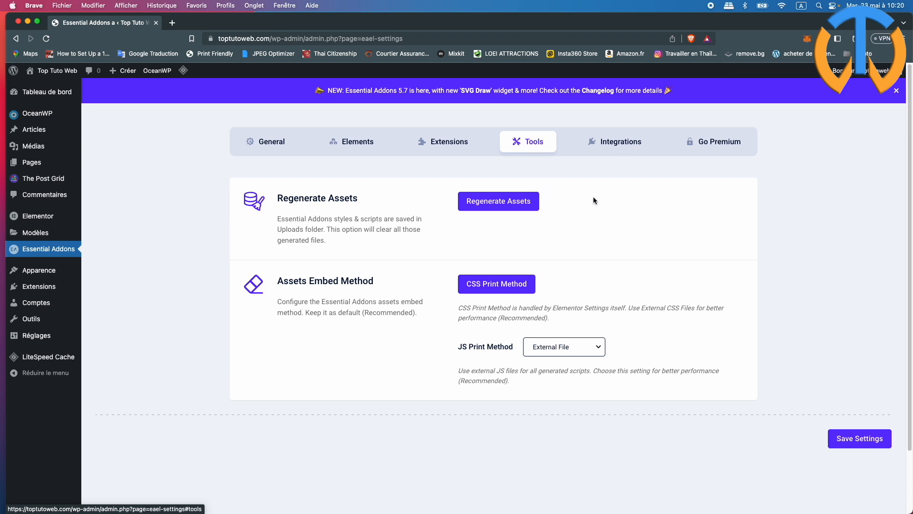
{"action": "left_click", "coordinate": [628, 150]}
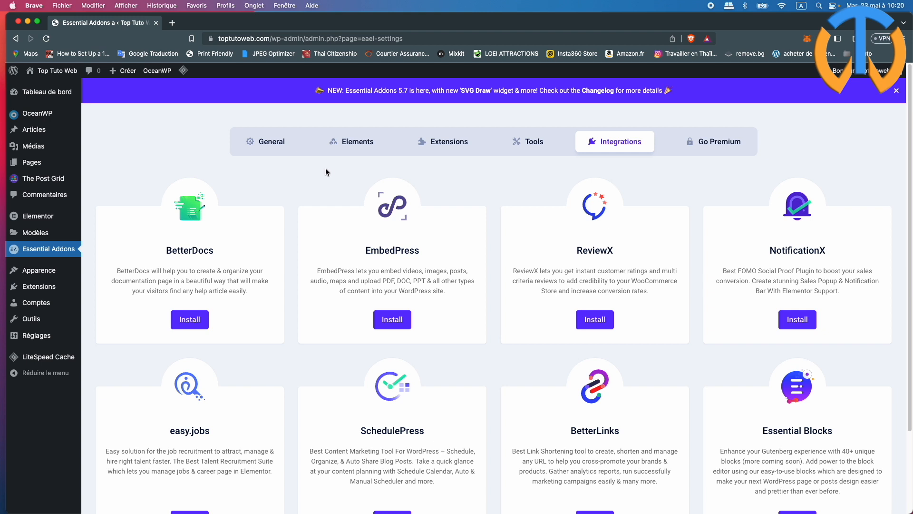
{"action": "left_click", "coordinate": [361, 141]}
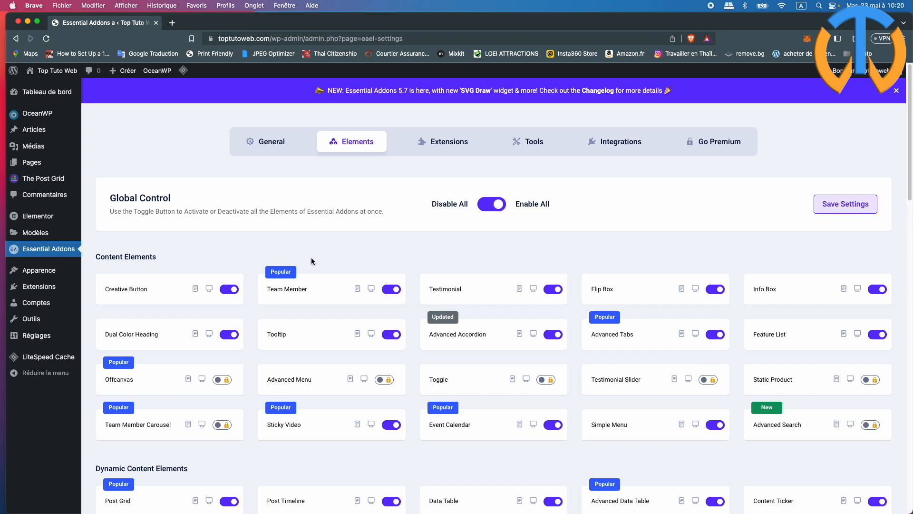
Create a new WordPress page titled "Essential Addons"
{"action": "mouse_move", "coordinate": [32, 162]}
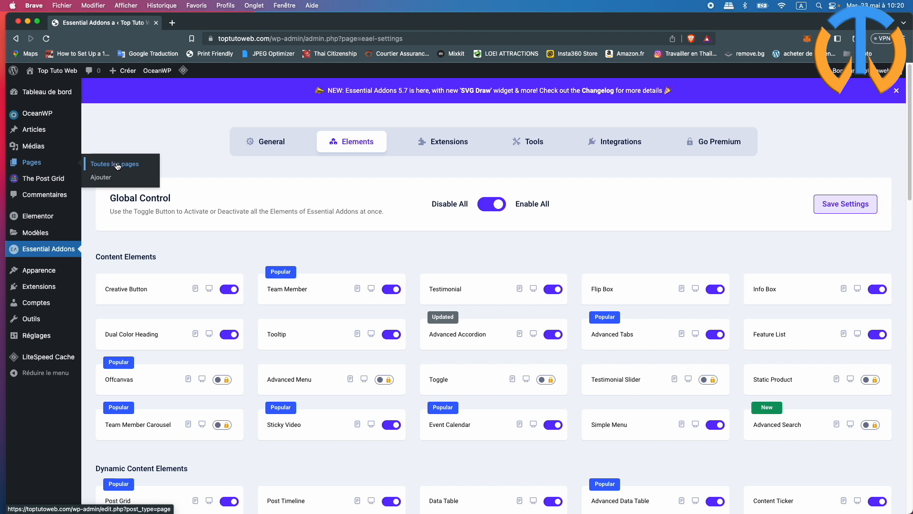
{"action": "left_click", "coordinate": [117, 164]}
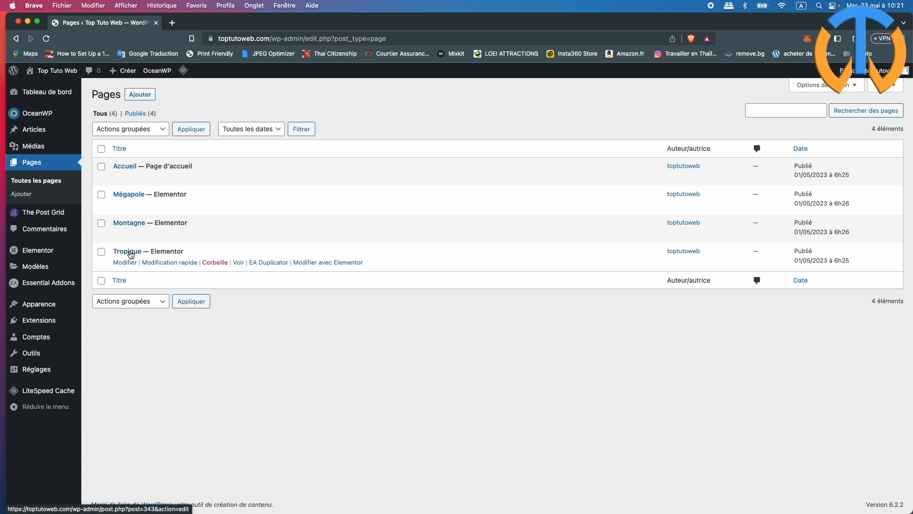
{"action": "left_click", "coordinate": [142, 97]}
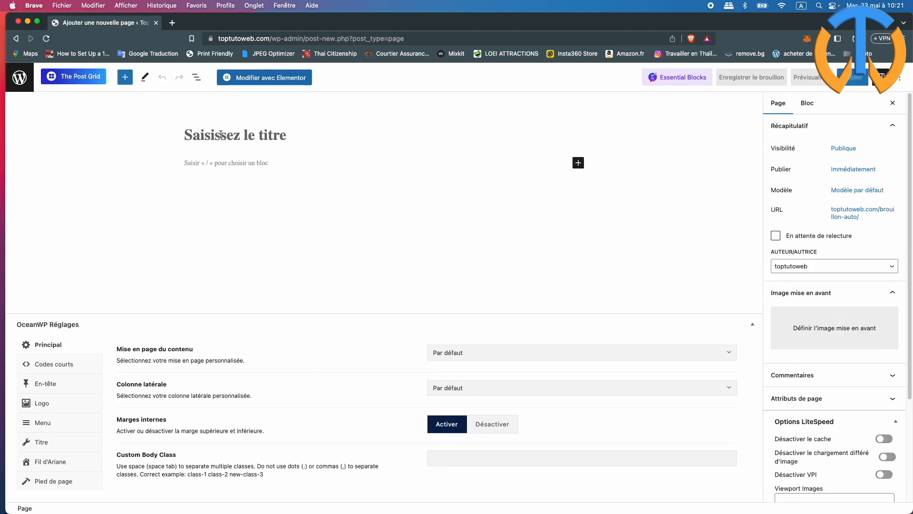
{"action": "type", "text": "Essential Addons"}
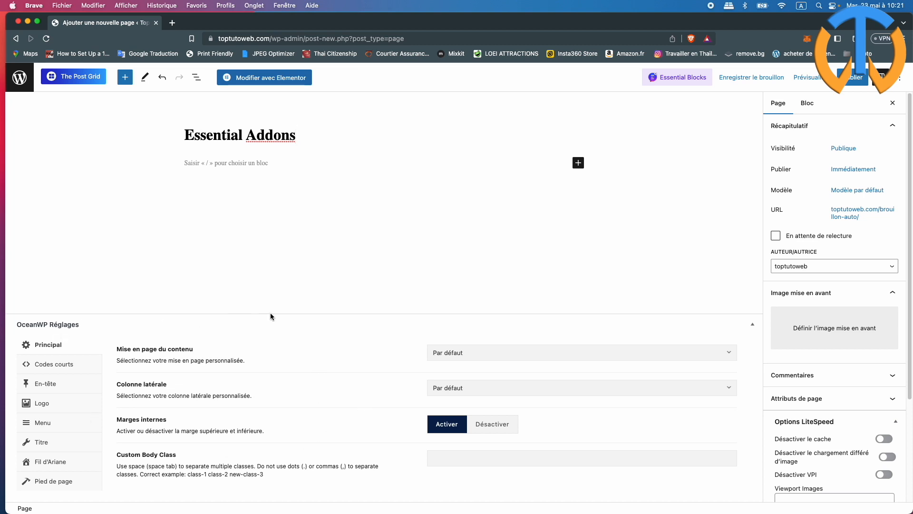
Set the page's content layout (Mise en page du contenu) to Pleine largeur and save it as a draft
{"action": "left_click", "coordinate": [494, 353]}
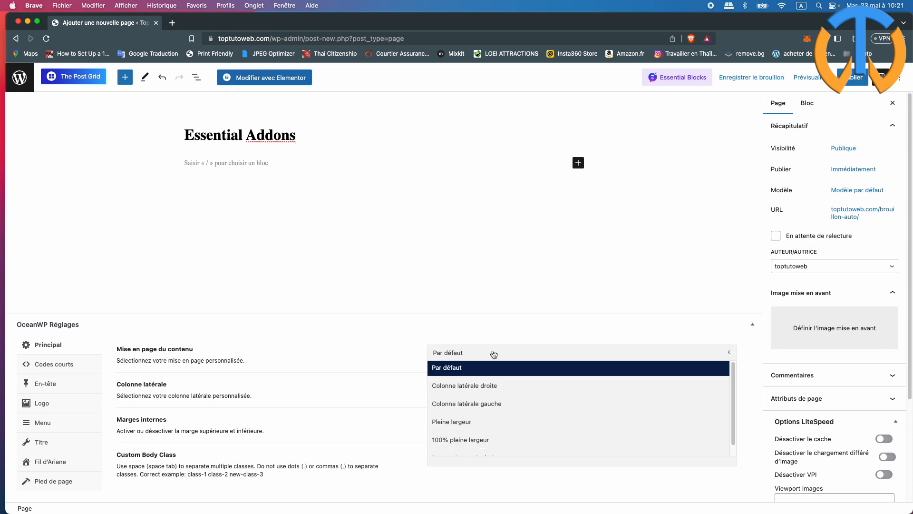
{"action": "left_click", "coordinate": [481, 423]}
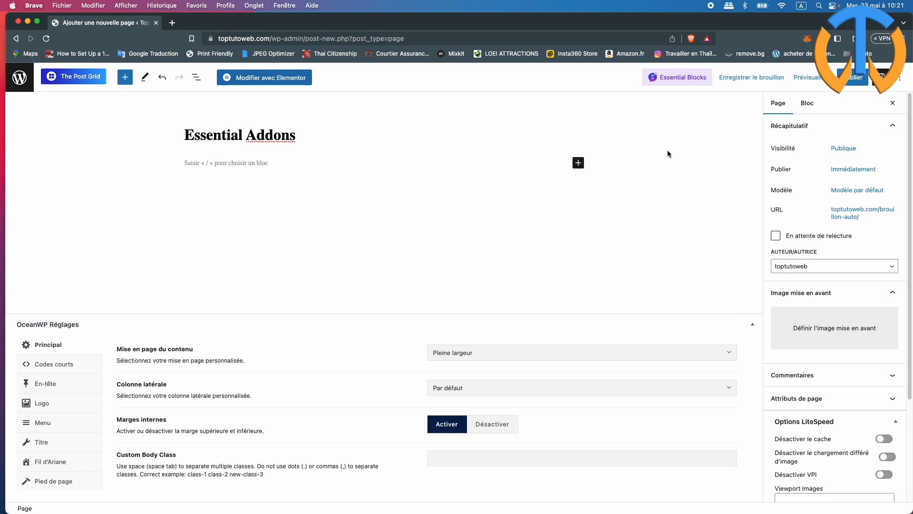
{"action": "left_click", "coordinate": [750, 76]}
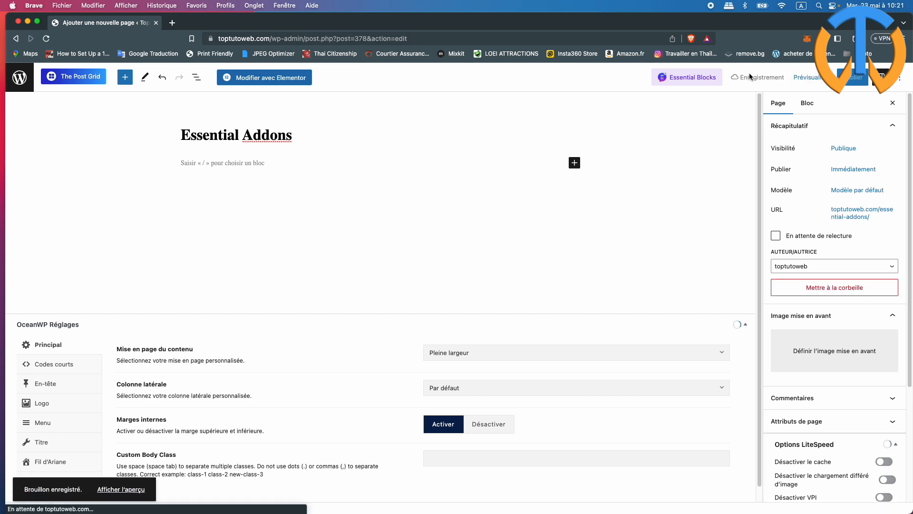
Open the page for editing in Elementor and collapse the widget categories The Post Grid, Basique, Pro and Général
{"action": "left_click", "coordinate": [277, 79]}
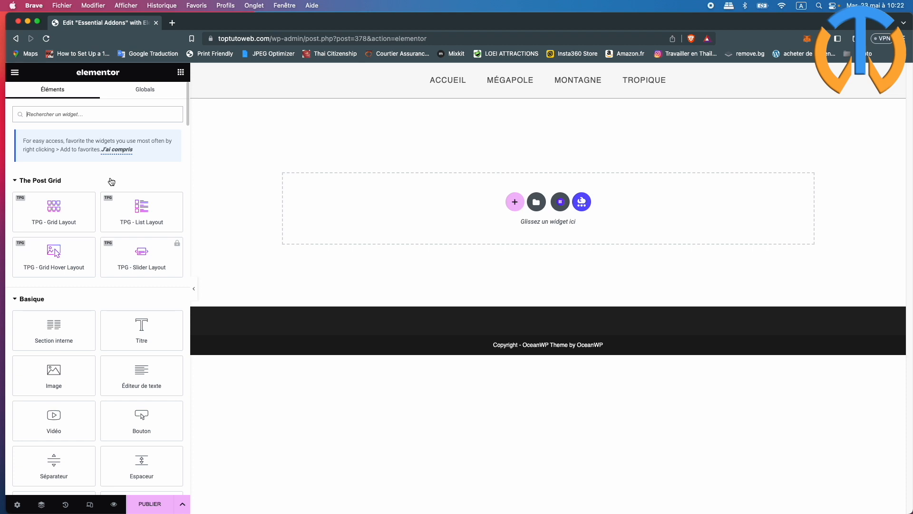
{"action": "left_click", "coordinate": [16, 182]}
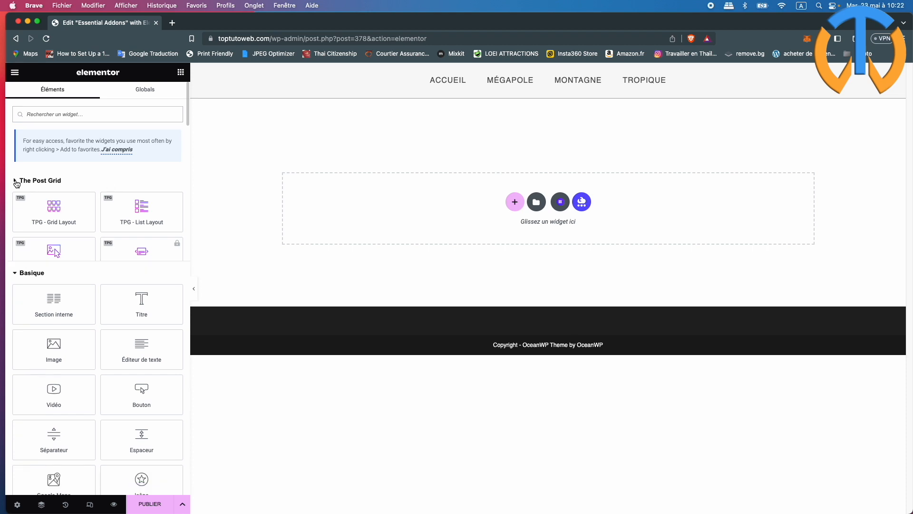
{"action": "scroll", "coordinate": [169, 197], "scroll_direction": "down", "scroll_amount": 1}
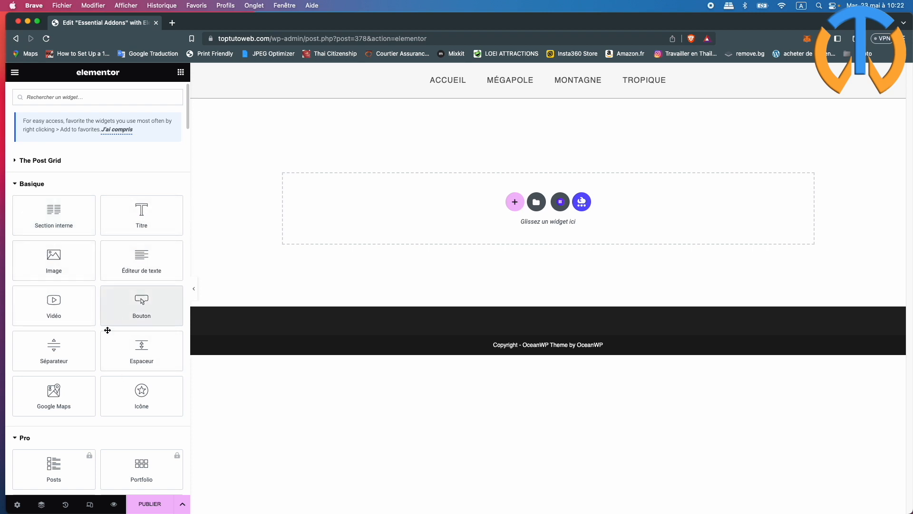
{"action": "left_click", "coordinate": [16, 188]}
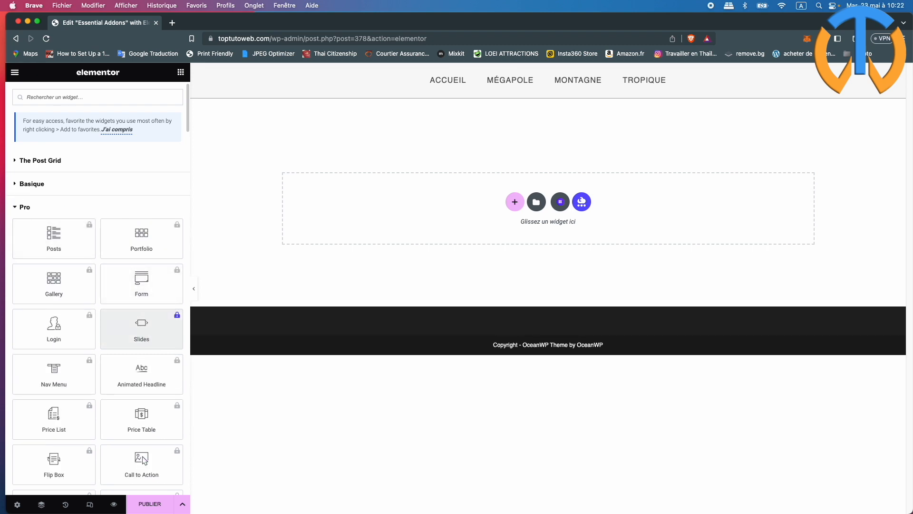
{"action": "left_click", "coordinate": [16, 208]}
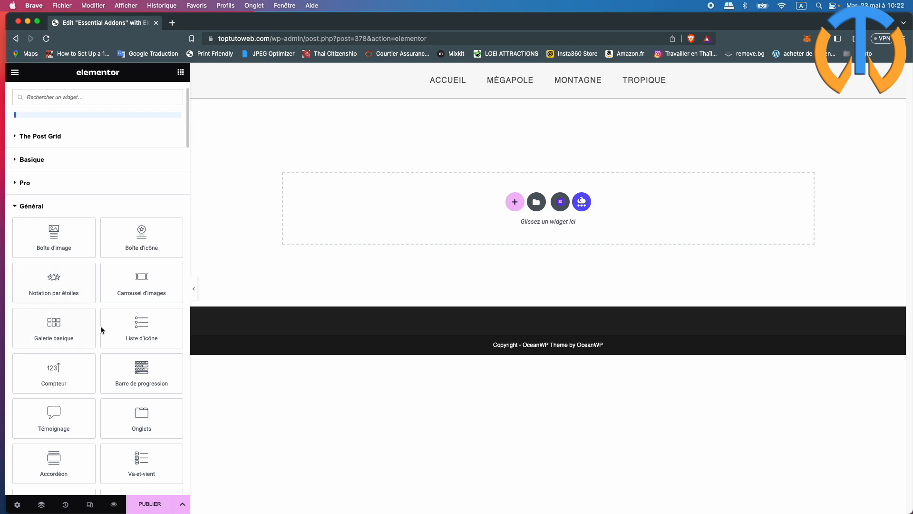
{"action": "left_click", "coordinate": [14, 209]}
Examine the widgets in Elementor's Essential Addons category, including the locked ones, and return to the beginning of that category
{"action": "scroll", "coordinate": [133, 251], "scroll_direction": "down", "scroll_amount": 2}
{"action": "scroll", "coordinate": [133, 251], "scroll_direction": "down", "scroll_amount": 1}
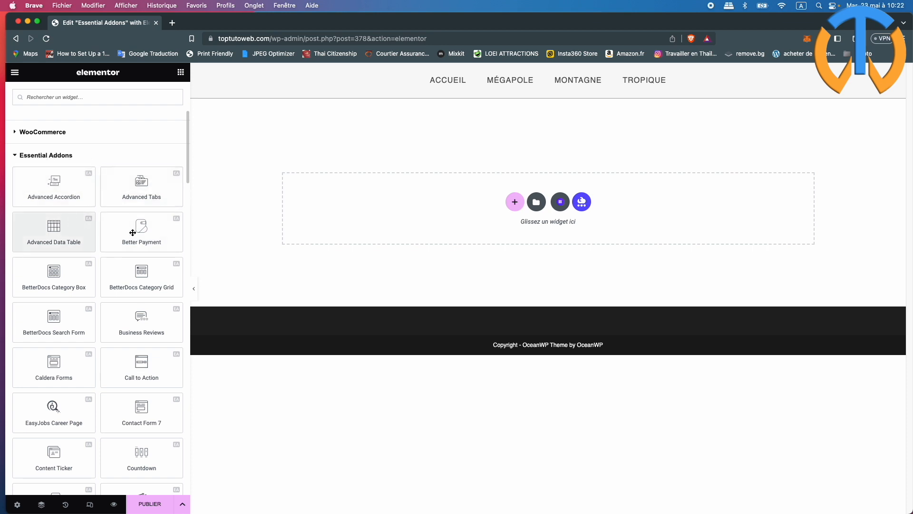
{"action": "scroll", "coordinate": [136, 358], "scroll_direction": "down", "scroll_amount": 10}
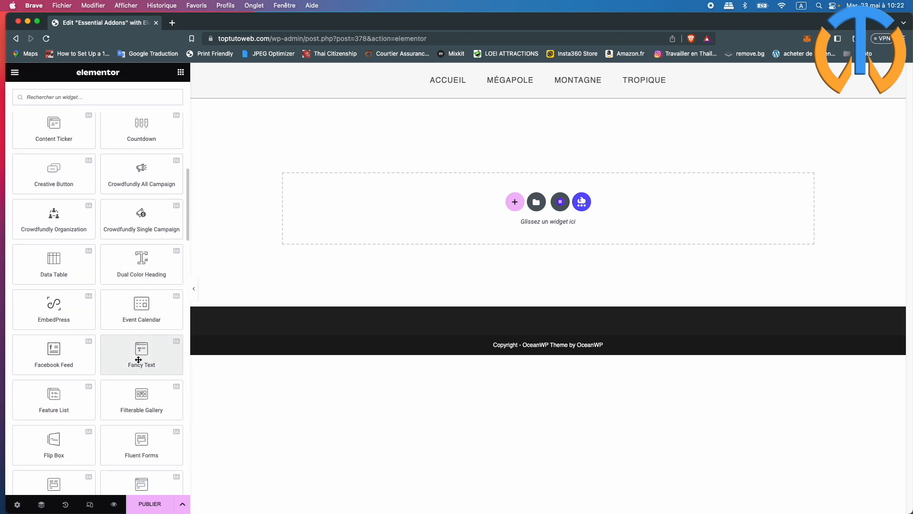
{"action": "scroll", "coordinate": [138, 359], "scroll_direction": "down", "scroll_amount": 7}
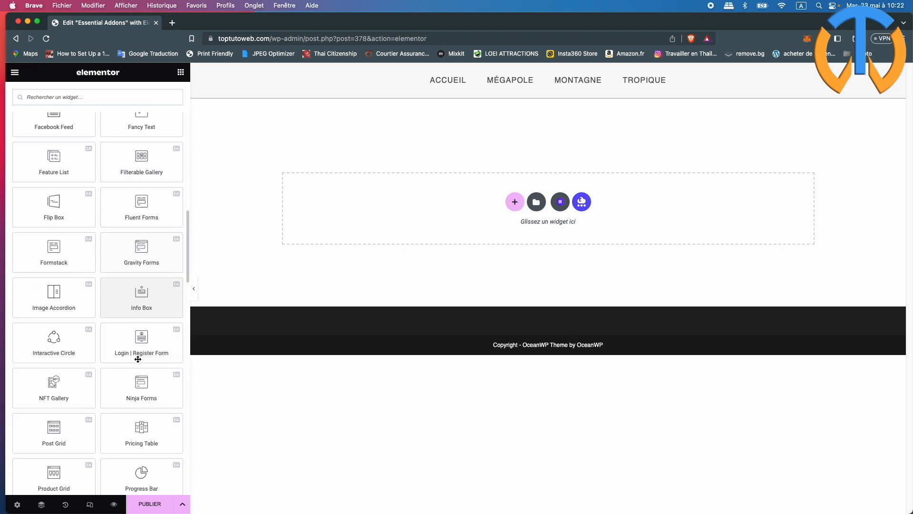
{"action": "scroll", "coordinate": [138, 359], "scroll_direction": "down", "scroll_amount": 10}
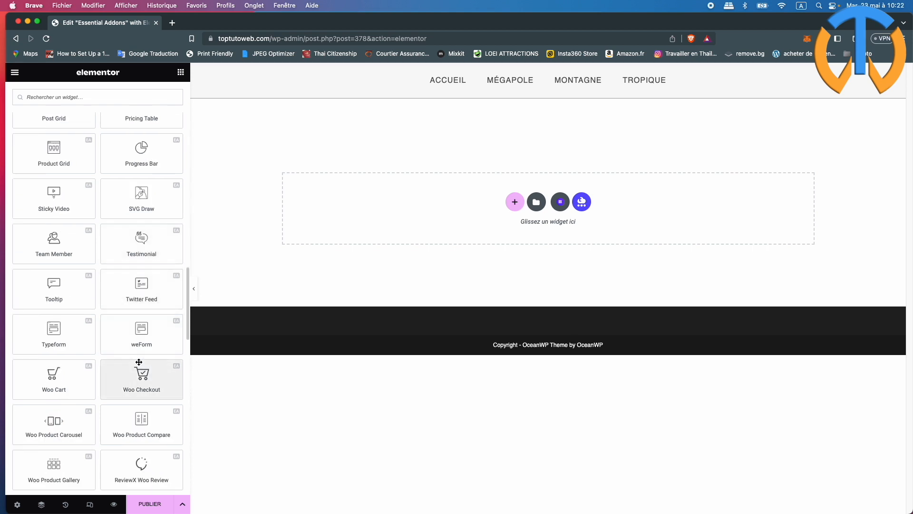
{"action": "scroll", "coordinate": [138, 362], "scroll_direction": "down", "scroll_amount": 7}
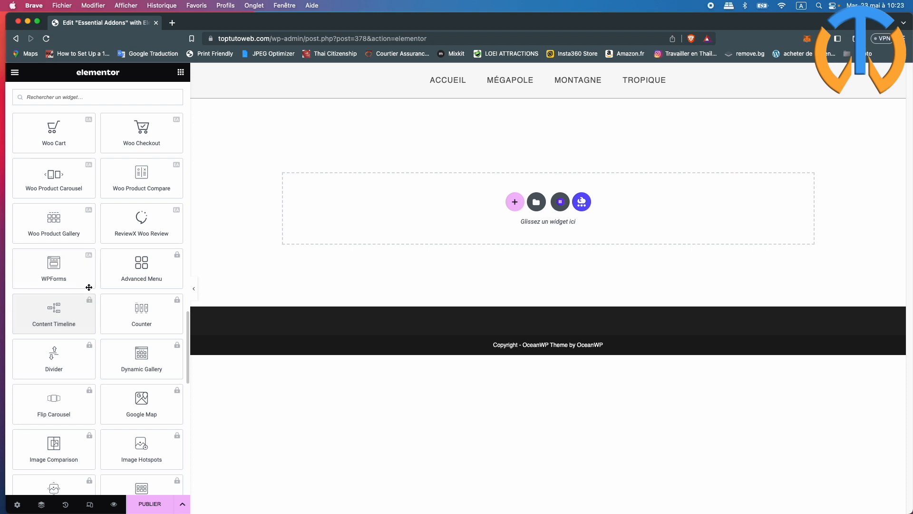
{"action": "scroll", "coordinate": [87, 288], "scroll_direction": "up", "scroll_amount": 15}
{"action": "scroll", "coordinate": [89, 288], "scroll_direction": "up", "scroll_amount": 10}
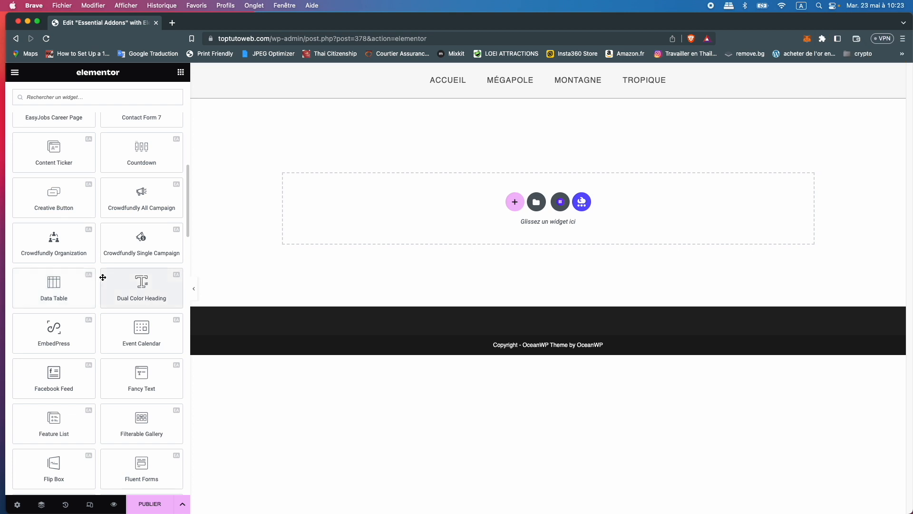
{"action": "scroll", "coordinate": [102, 280], "scroll_direction": "up", "scroll_amount": 8}
{"action": "scroll", "coordinate": [102, 281], "scroll_direction": "up", "scroll_amount": 1}
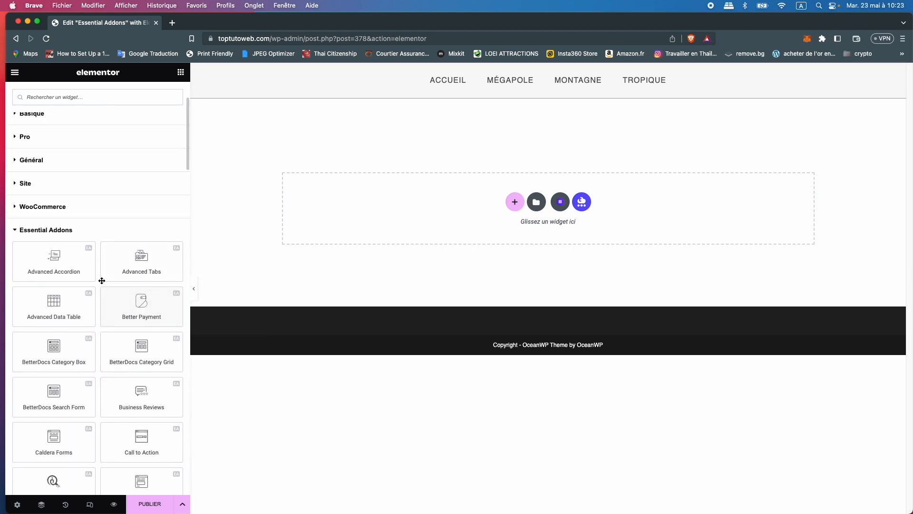